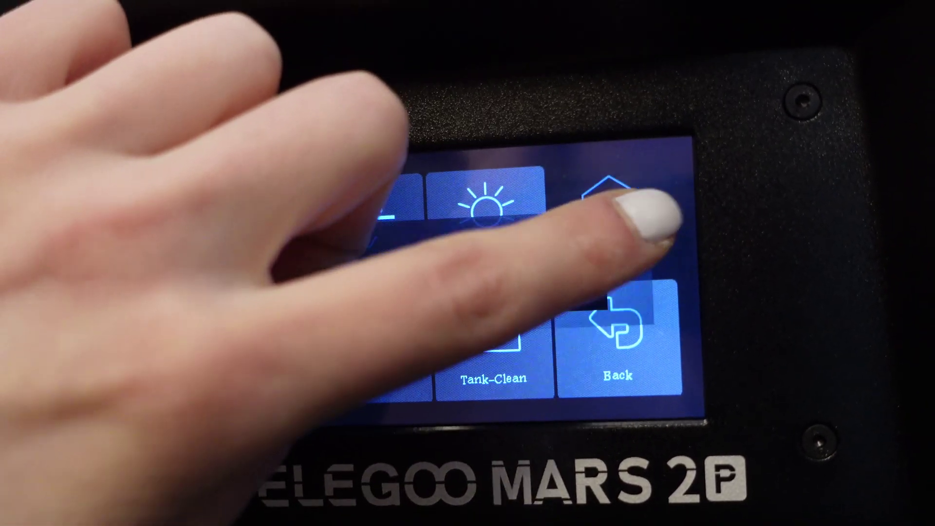
# Save the build plate's current height as Z=0 on the Mars 2 Pro and confirm
pyautogui.click(643, 209)
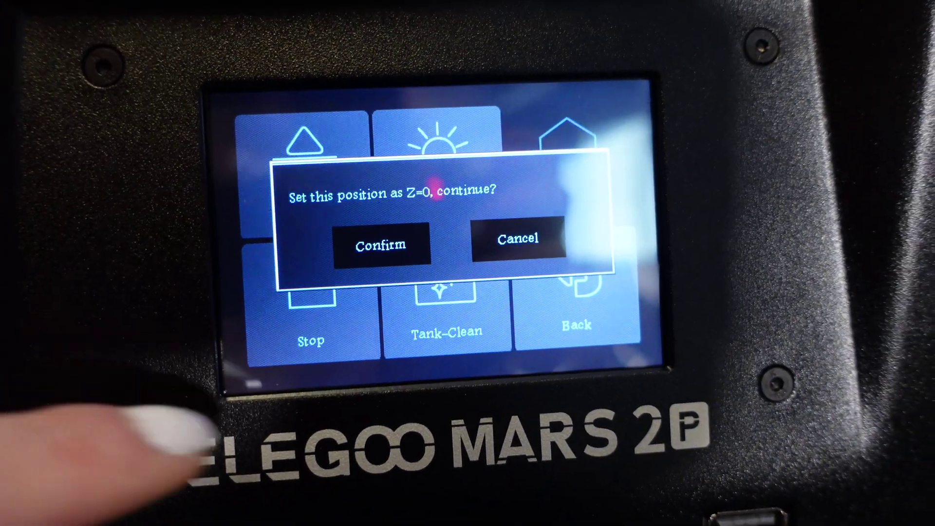
pyautogui.click(360, 239)
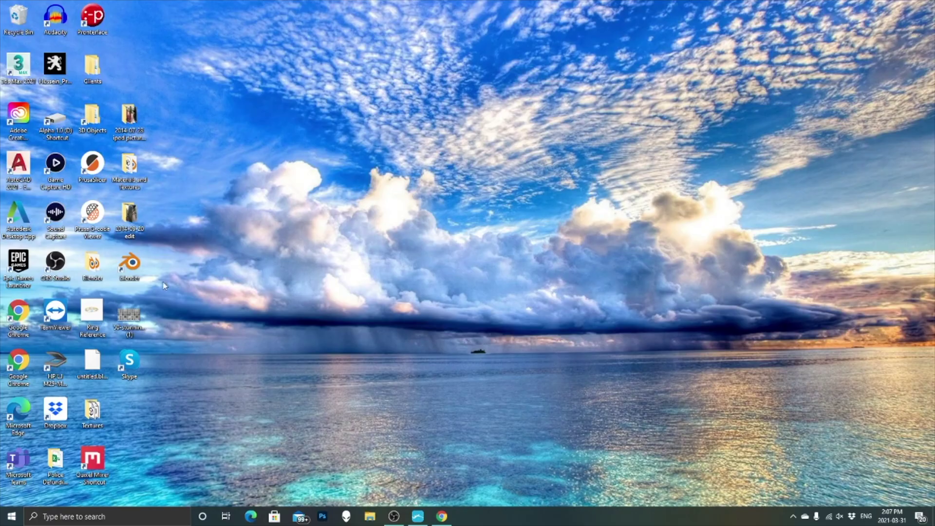
# Launch CHITUBOX32Install_V1.6.5 from the USB drive's SlicingSoftware > windows32-bit System folder
pyautogui.moveTo(385, 167); pyautogui.dragTo(493, 210)
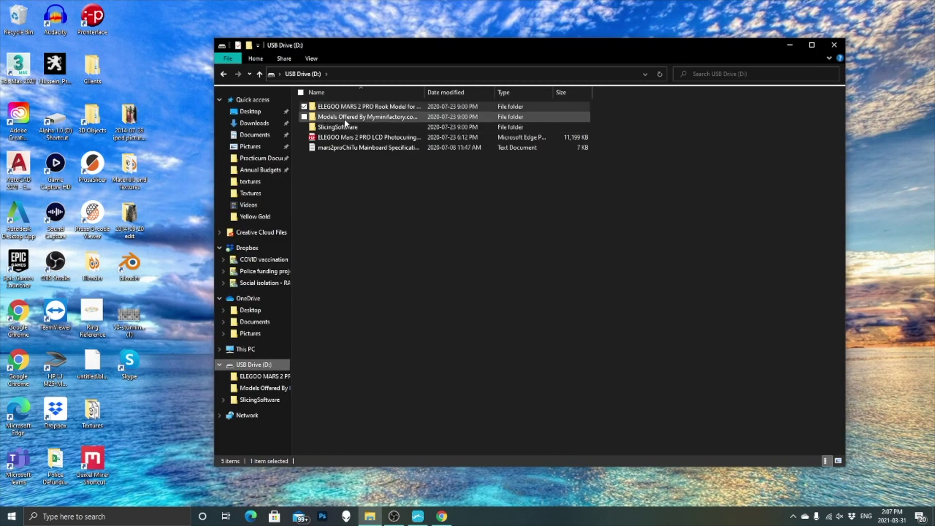
pyautogui.doubleClick(345, 127)
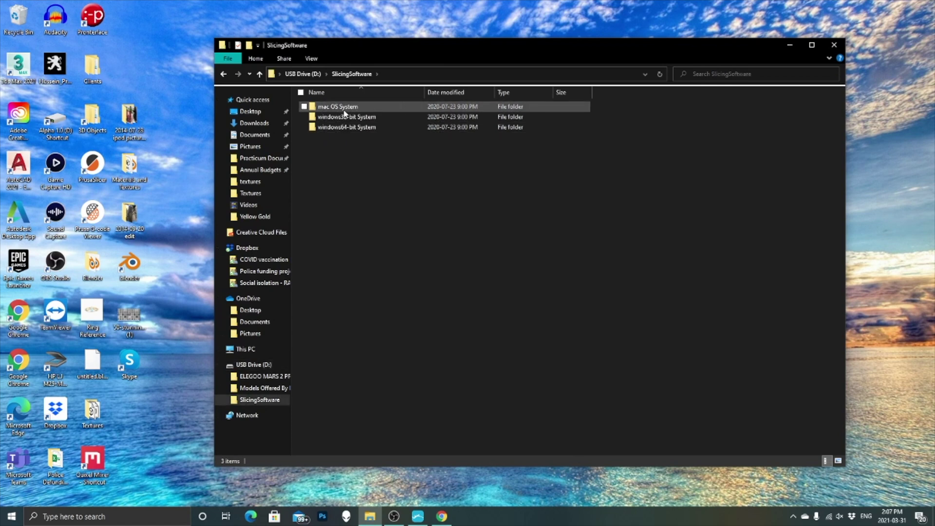
pyautogui.doubleClick(345, 116)
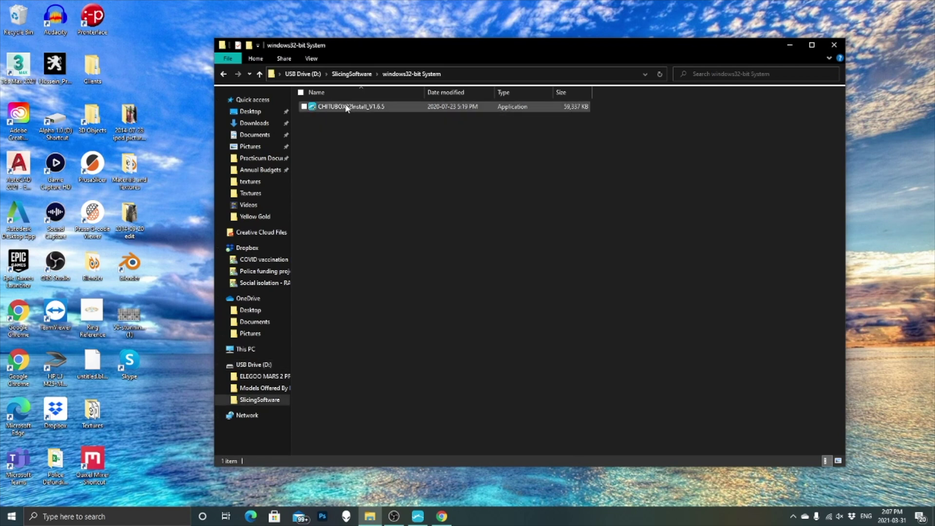
pyautogui.moveTo(347, 109); pyautogui.dragTo(253, 103)
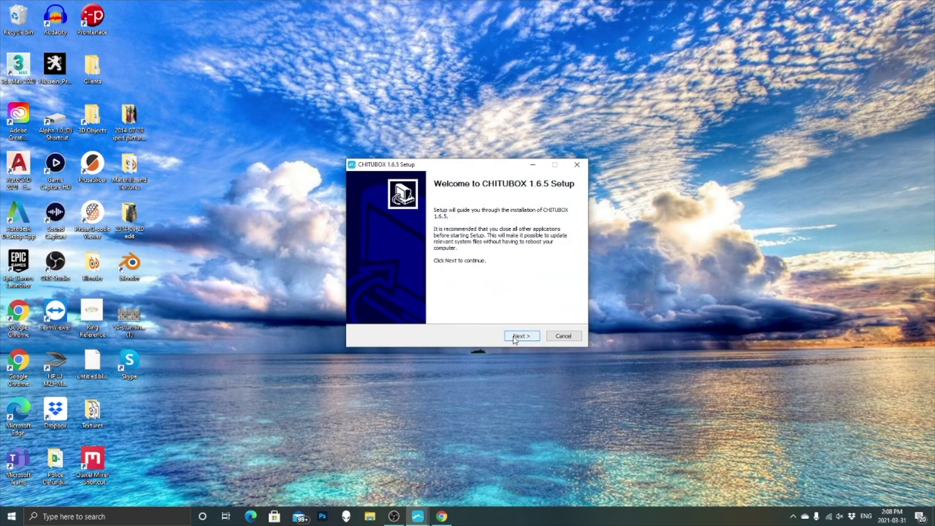
# Install CHITUBOX 1.6.5 to the default location, accepting the licence, and launch it on finishing
pyautogui.click(515, 338)
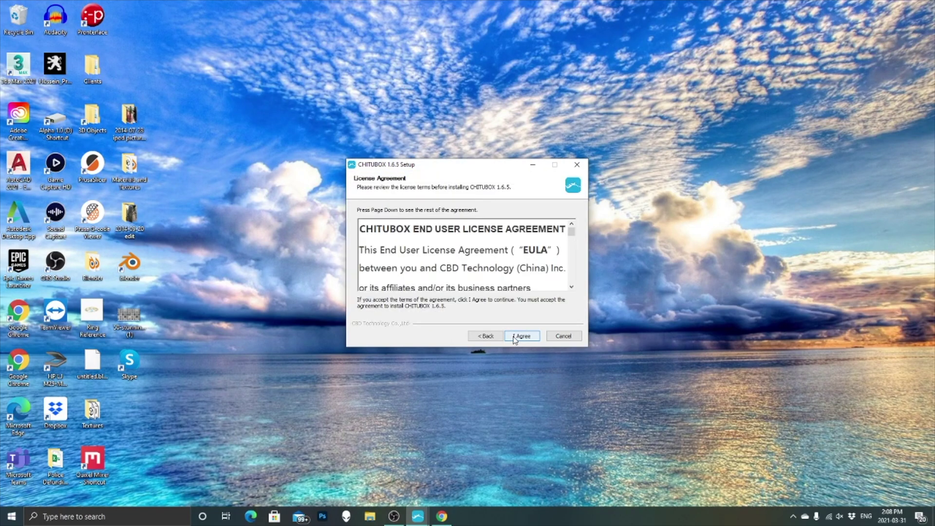
pyautogui.click(515, 338)
pyautogui.click(520, 336)
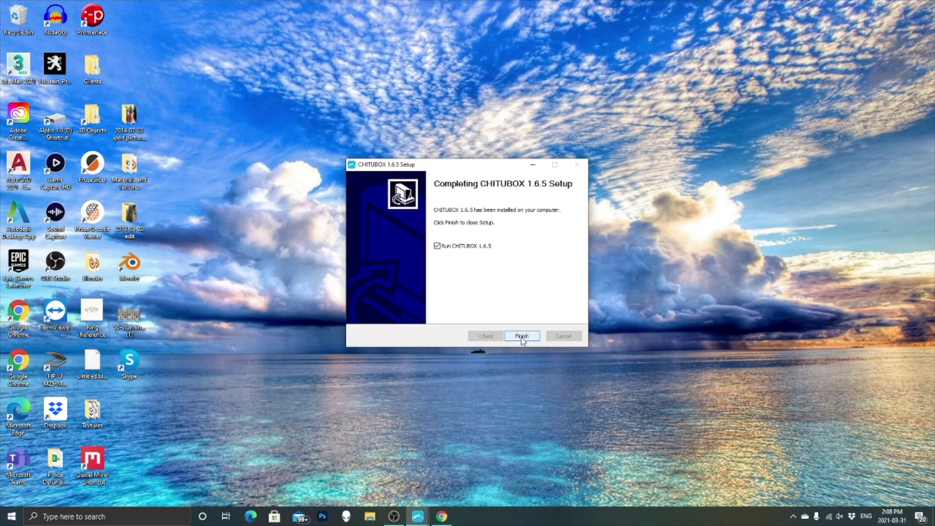
pyautogui.click(518, 336)
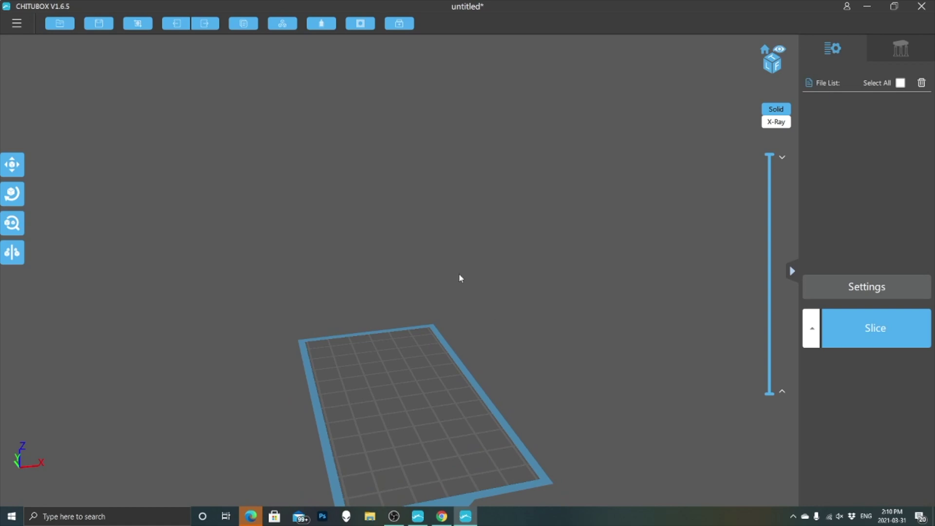
# Start a new empty project and test the layer slider from layer 0 back to the top
pyautogui.click(18, 23)
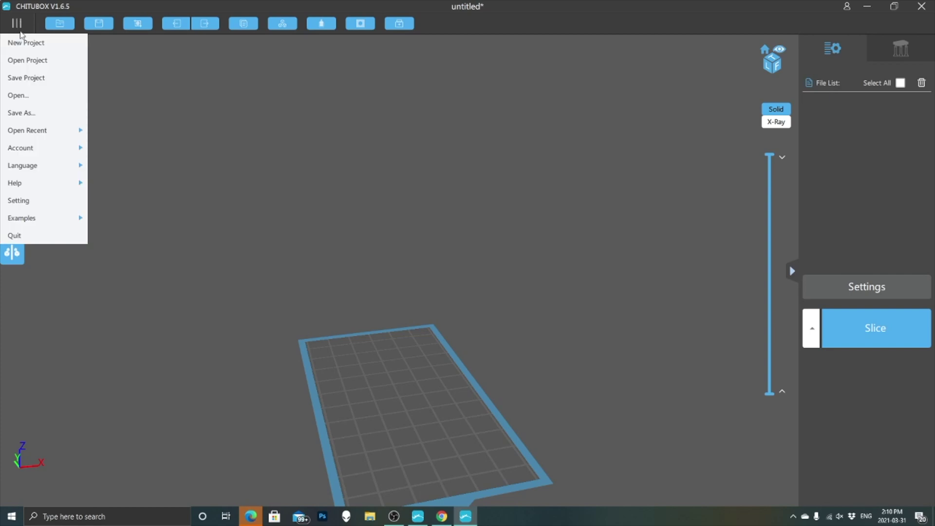
pyautogui.click(22, 42)
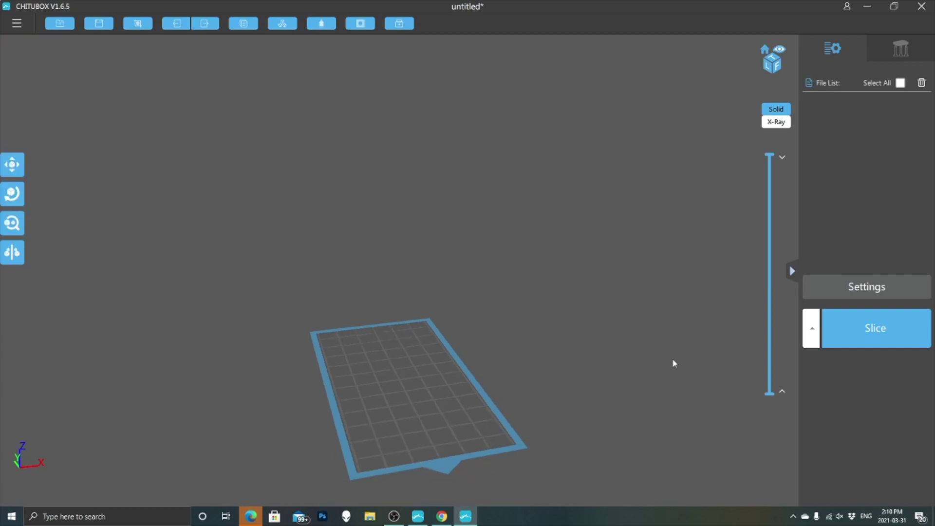
pyautogui.moveTo(774, 158); pyautogui.dragTo(774, 200)
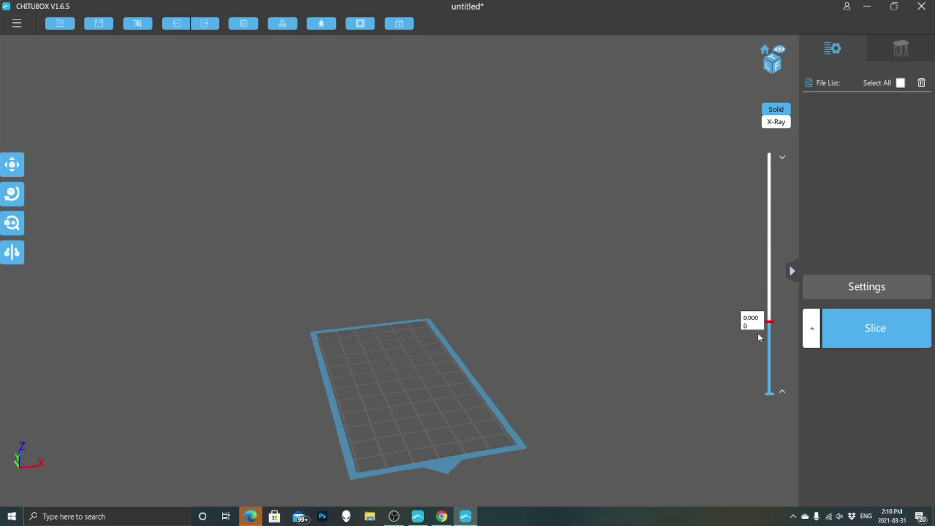
pyautogui.moveTo(757, 416); pyautogui.dragTo(724, 136)
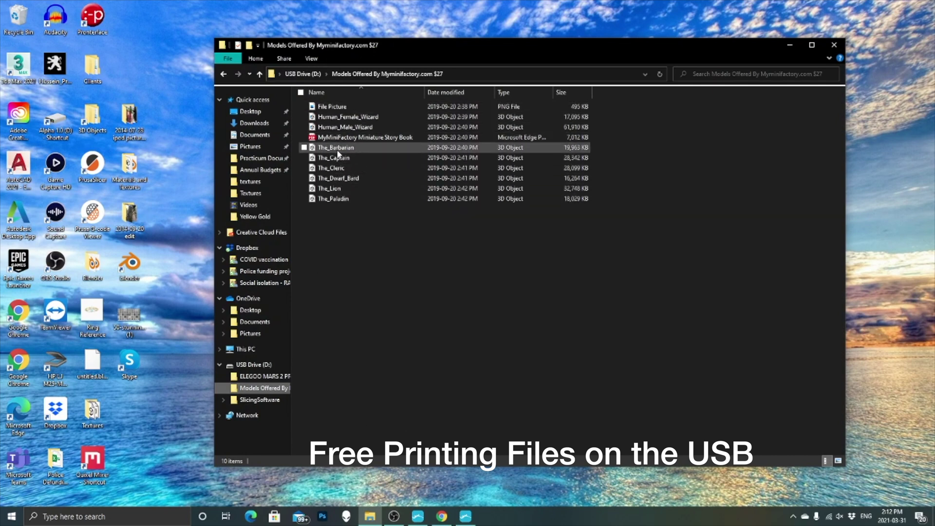
# Open The_Lion from the USB drive's models folder in 3D Viewer
pyautogui.doubleClick(336, 199)
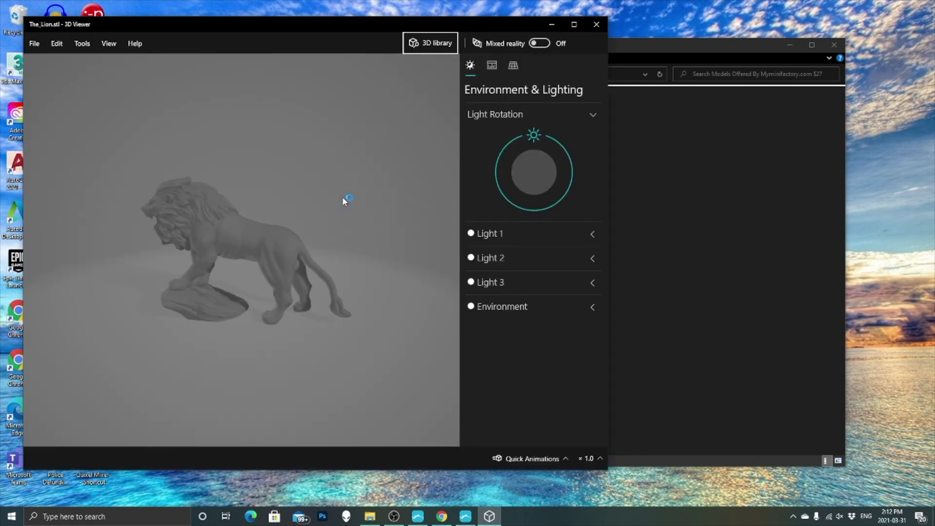
# Orbit the lion in 3D Viewer, then place The_Lion.stl on the CHITUBOX build plate
pyautogui.moveTo(273, 313); pyautogui.dragTo(286, 278)
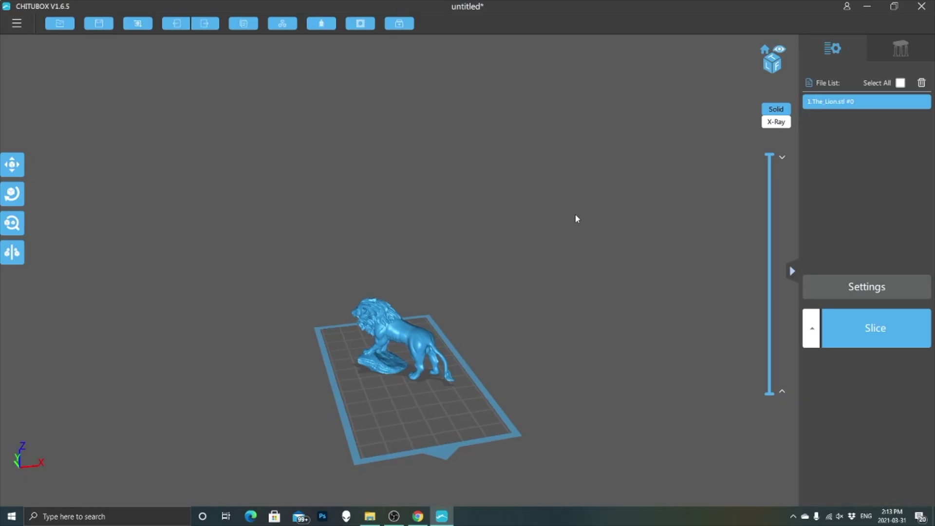
pyautogui.moveTo(576, 218); pyautogui.dragTo(387, 326, button='right')
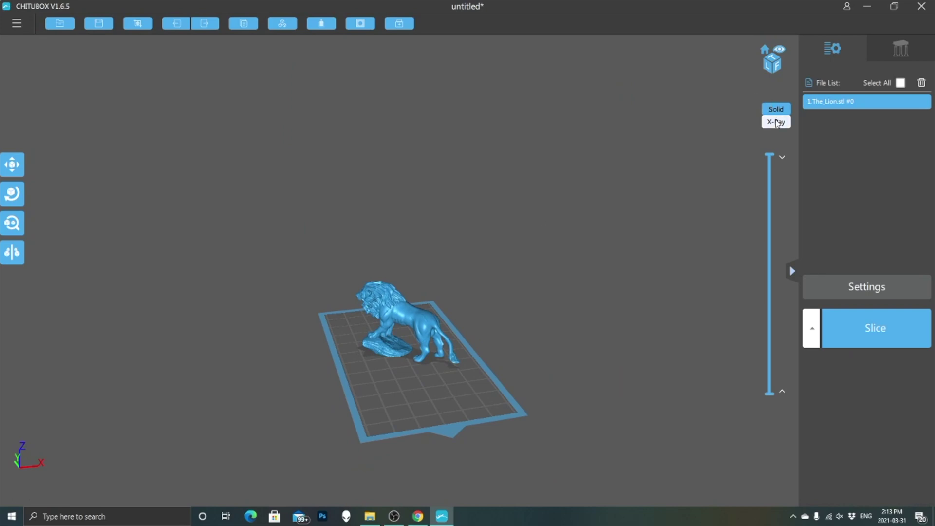
# Generate Medium-strength platform supports for the lion and inspect them from the side
pyautogui.click(899, 48)
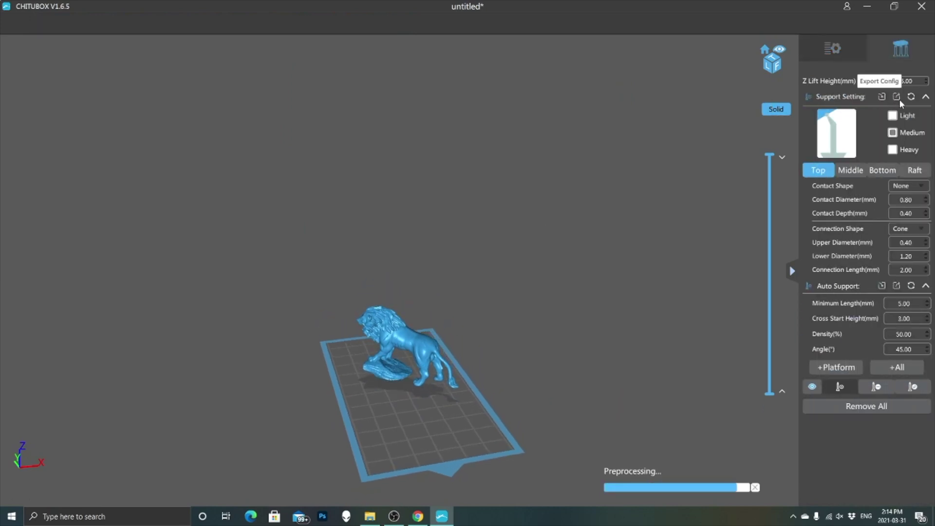
pyautogui.click(850, 173)
pyautogui.click(818, 171)
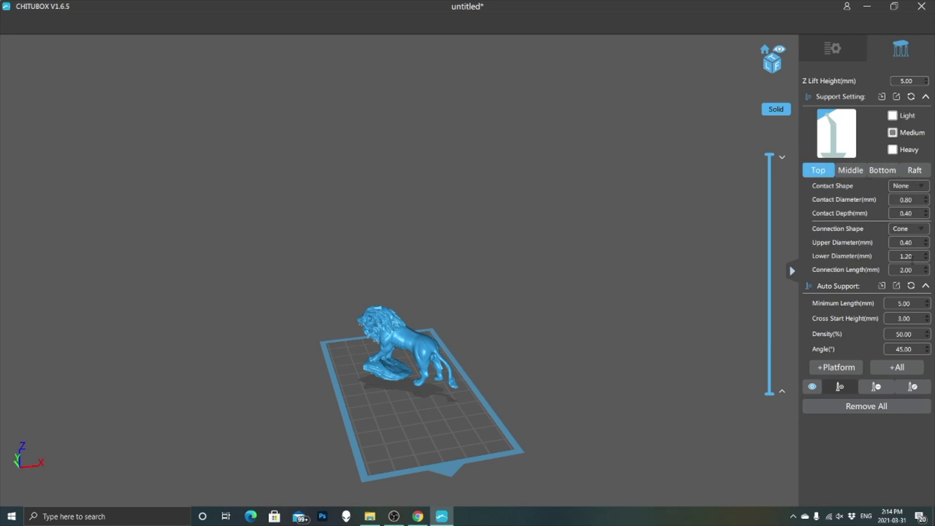
pyautogui.click(834, 368)
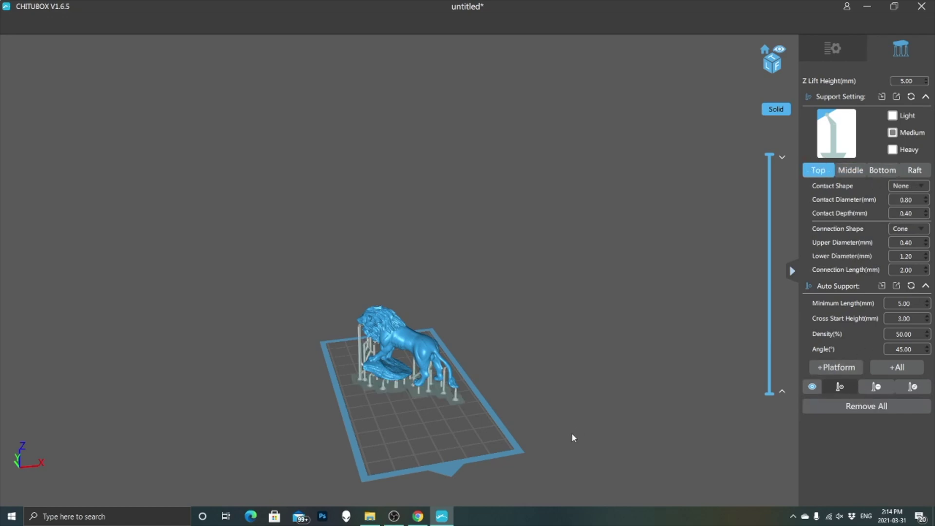
pyautogui.moveTo(572, 431); pyautogui.dragTo(505, 217)
pyautogui.scroll(5, 506, 218)
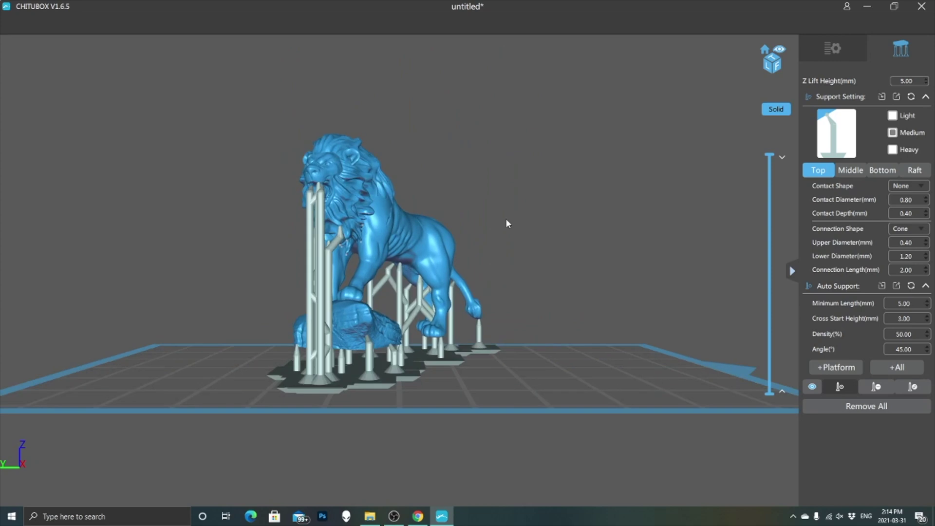
pyautogui.scroll(-3, 506, 219)
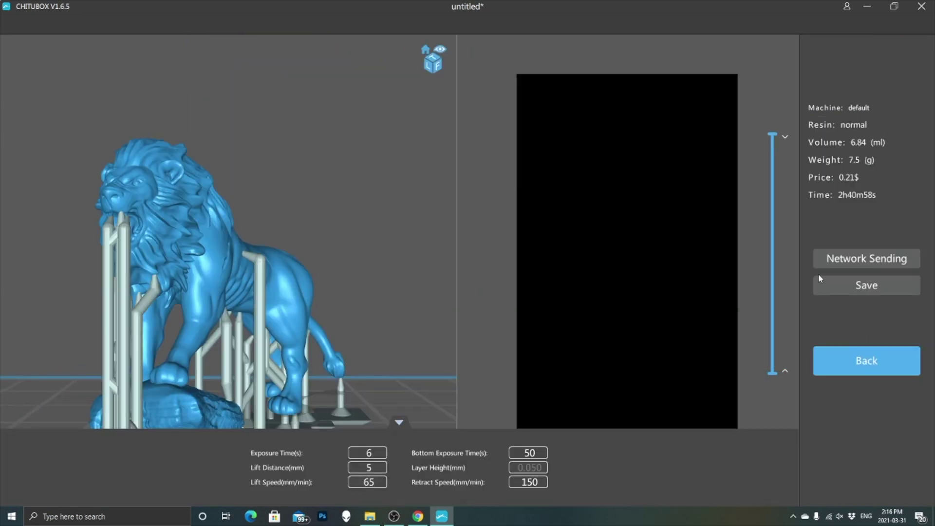
# Slice the supported lion and inspect the sliced model at layer 213
pyautogui.moveTo(776, 142); pyautogui.dragTo(756, 330)
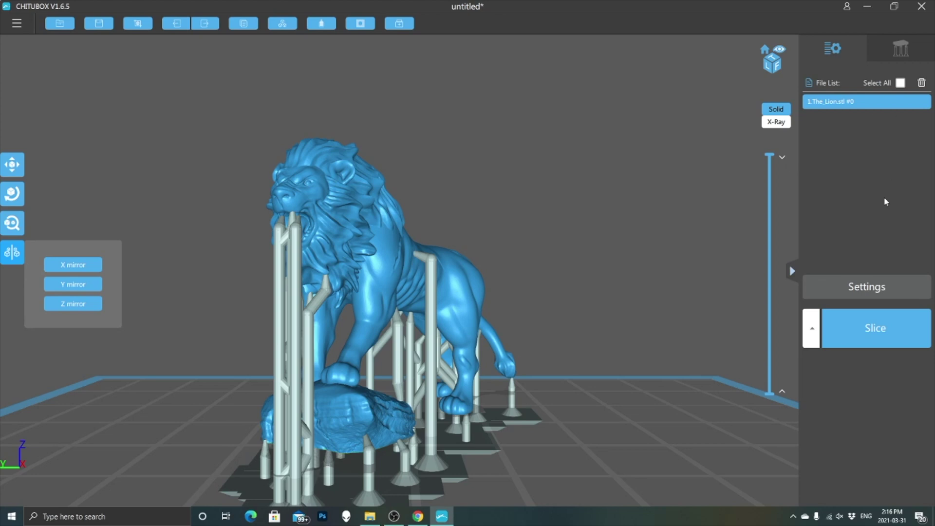
# Add a new printer profile for the ELEGOO MARS 2 PRO in the print settings
pyautogui.click(865, 286)
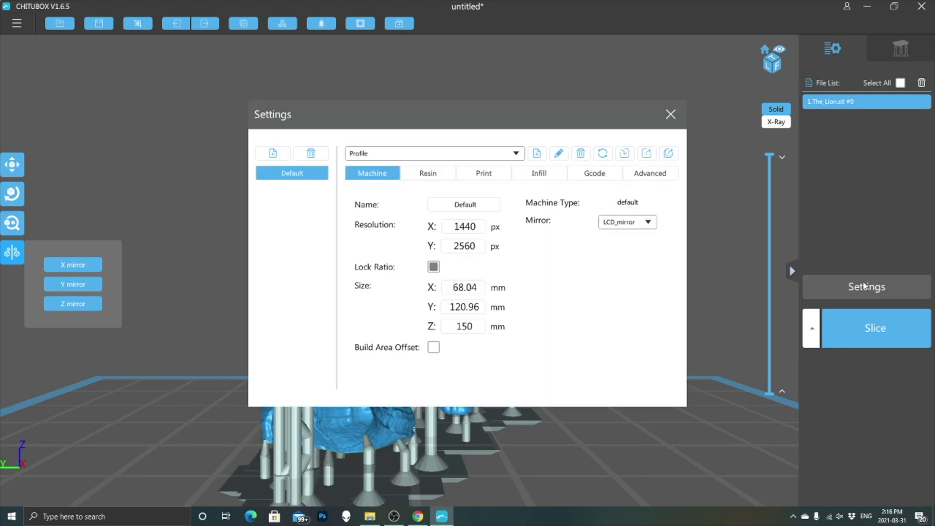
pyautogui.click(269, 155)
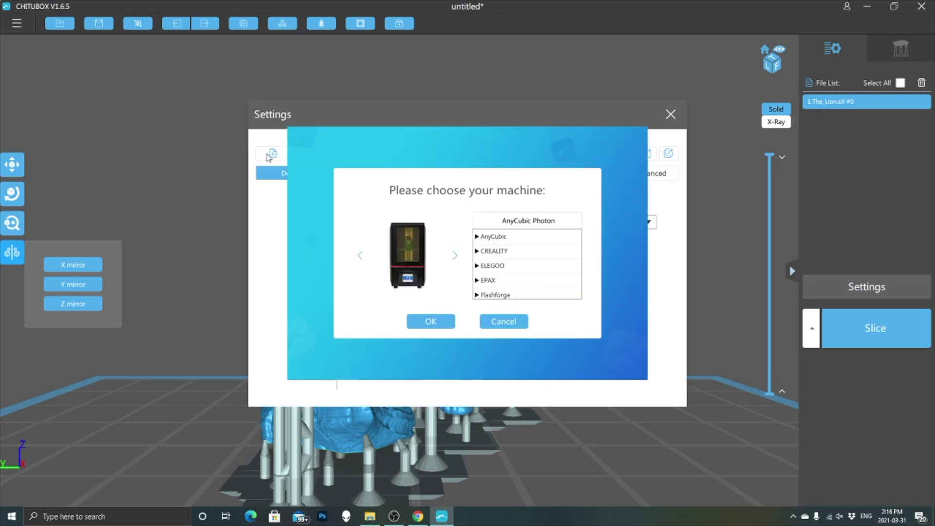
pyautogui.scroll(-5, 498, 245)
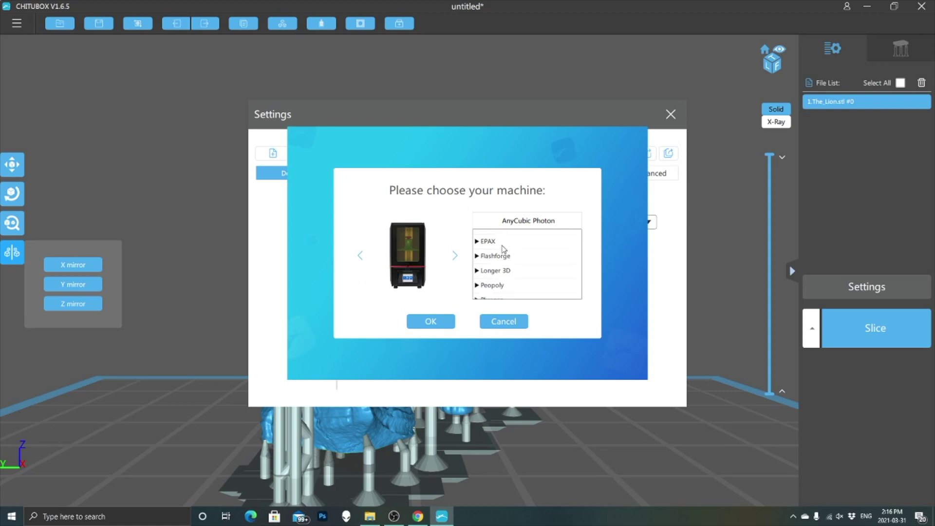
pyautogui.scroll(-1, 506, 250)
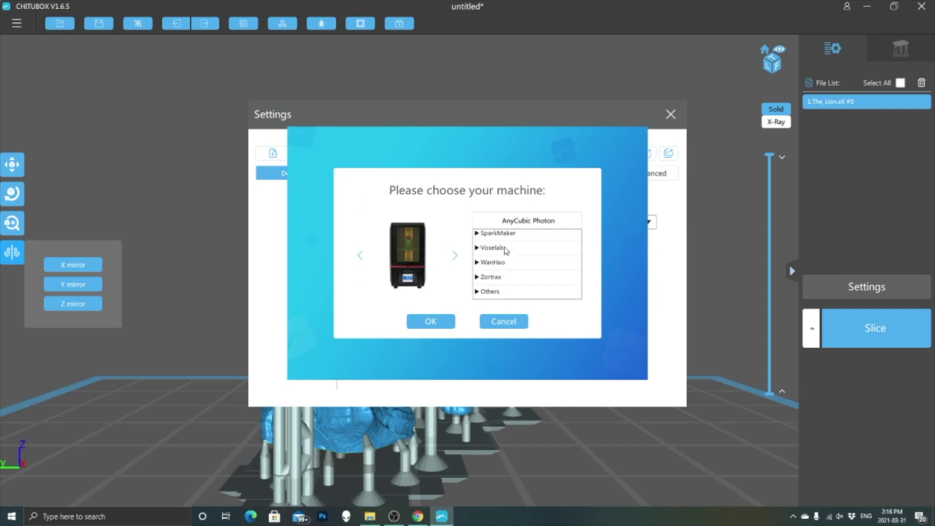
pyautogui.scroll(3, 506, 251)
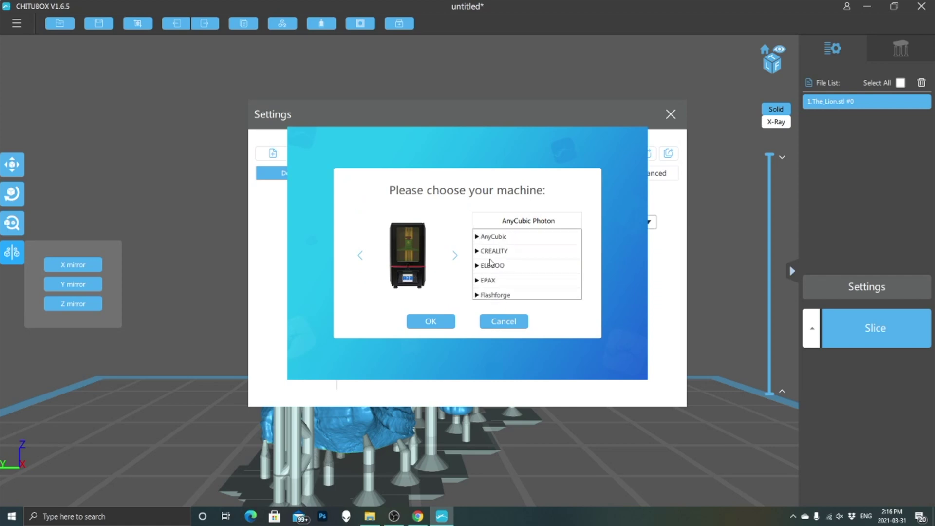
pyautogui.click(477, 266)
pyautogui.scroll(-2, 501, 271)
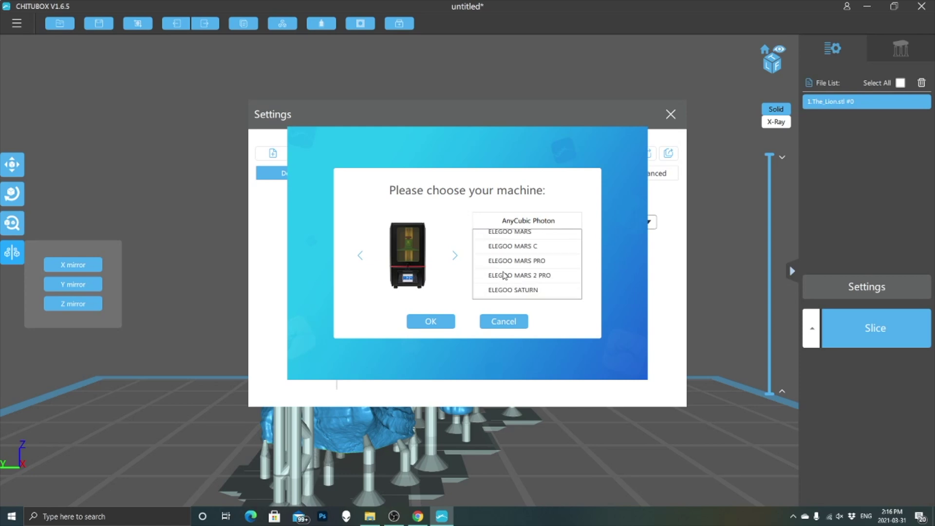
pyautogui.click(492, 276)
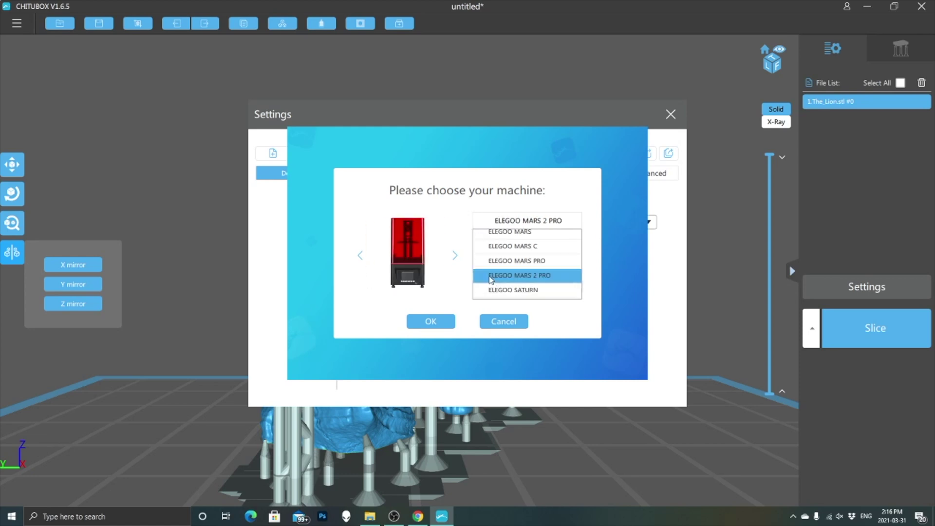
pyautogui.click(450, 322)
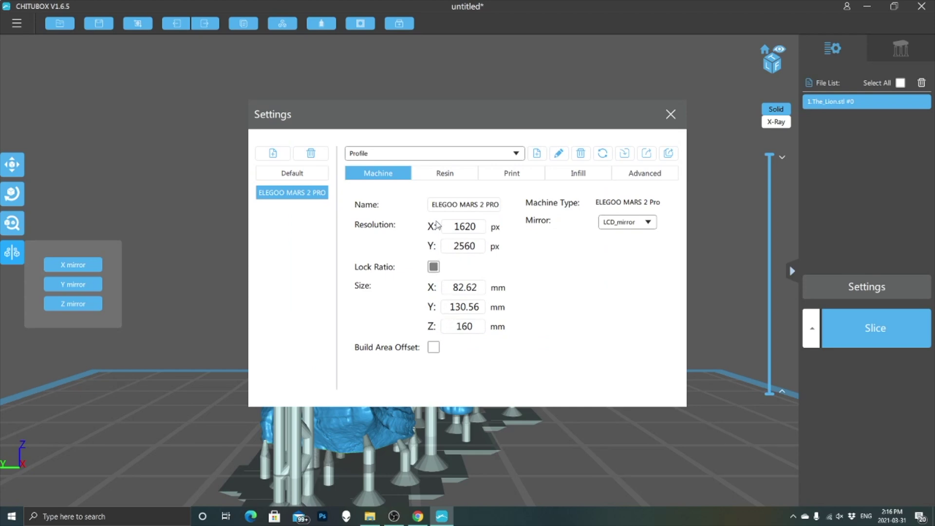
pyautogui.click(431, 176)
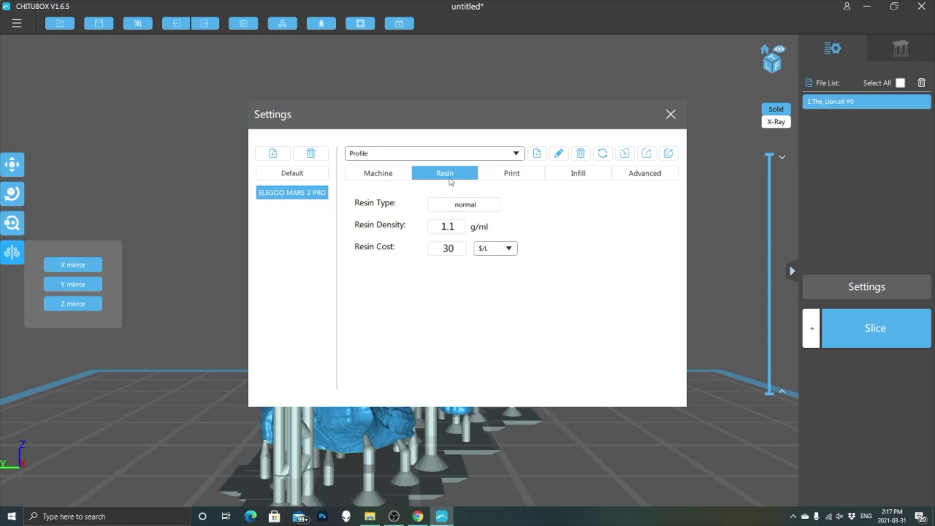
pyautogui.click(392, 178)
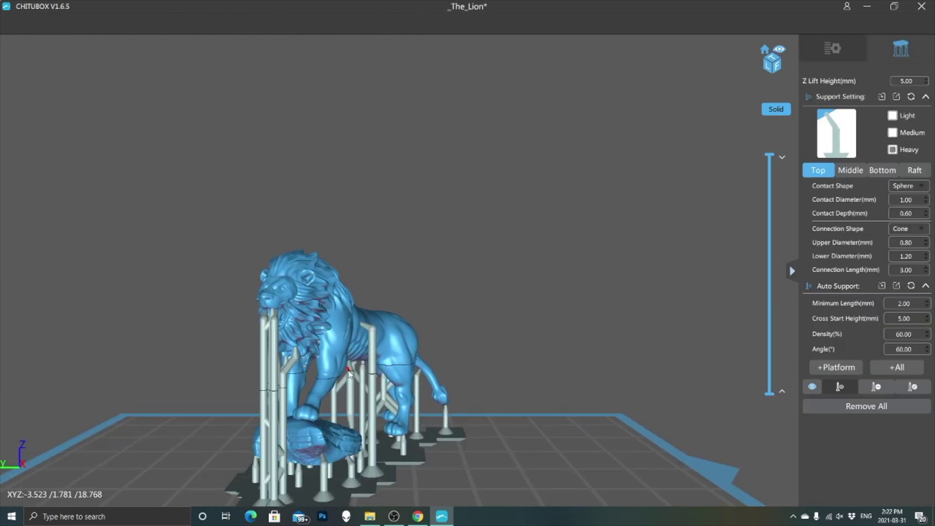
# Auto-support the whole lion with 40% density and 45° angle, then inspect the supports
pyautogui.scroll(5, 348, 321)
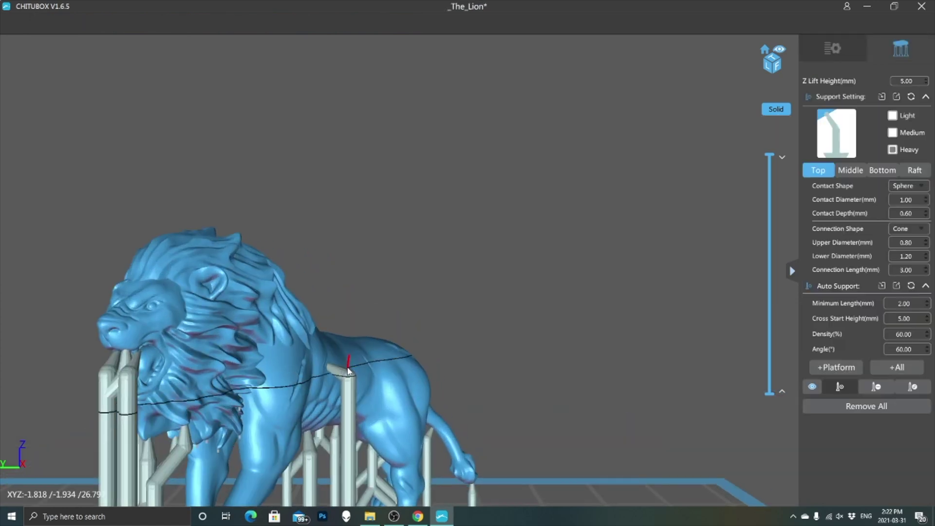
pyautogui.moveTo(347, 322); pyautogui.dragTo(333, 278, button='right')
pyautogui.scroll(-8, 334, 279)
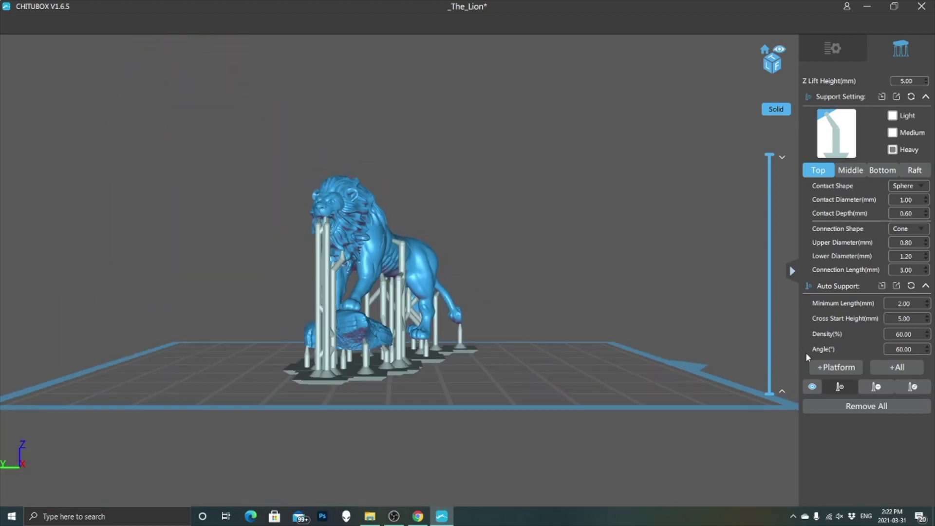
pyautogui.scroll(3, 548, 309)
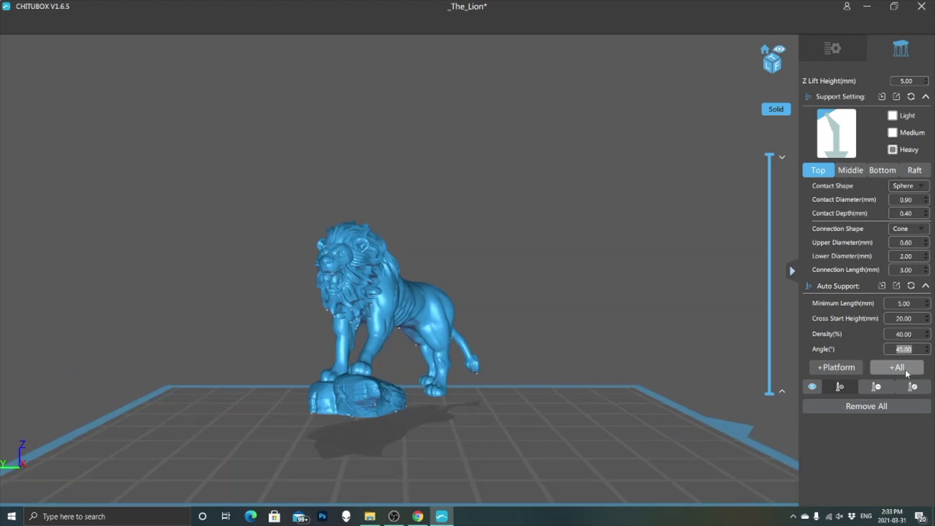
pyautogui.click(906, 369)
pyautogui.moveTo(609, 375); pyautogui.dragTo(591, 381)
pyautogui.scroll(10, 590, 378)
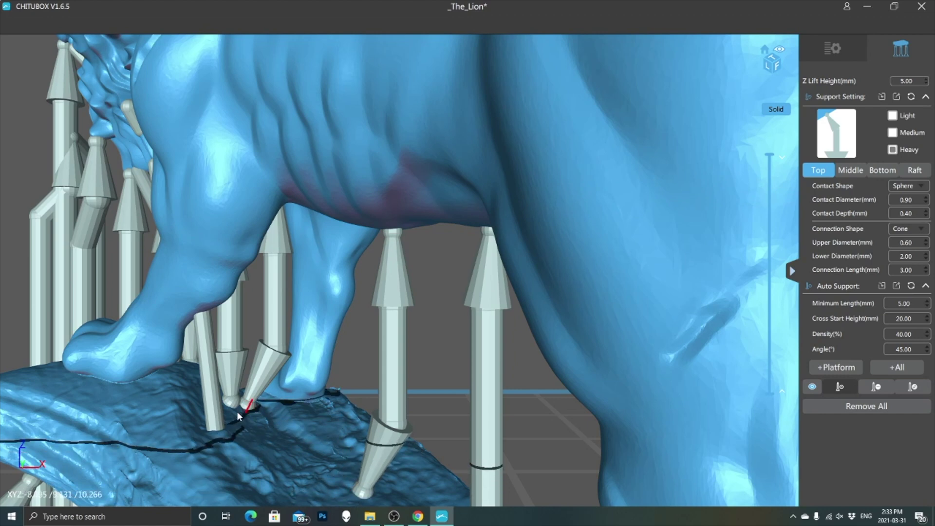
pyautogui.scroll(-10, 171, 319)
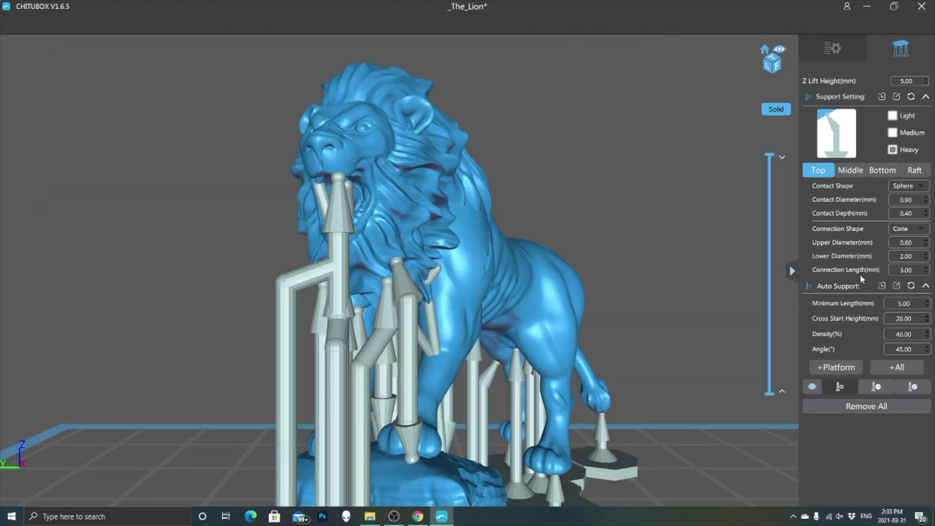
# Select the support under the lion's mane and switch to the Delete Support tool
pyautogui.click(877, 389)
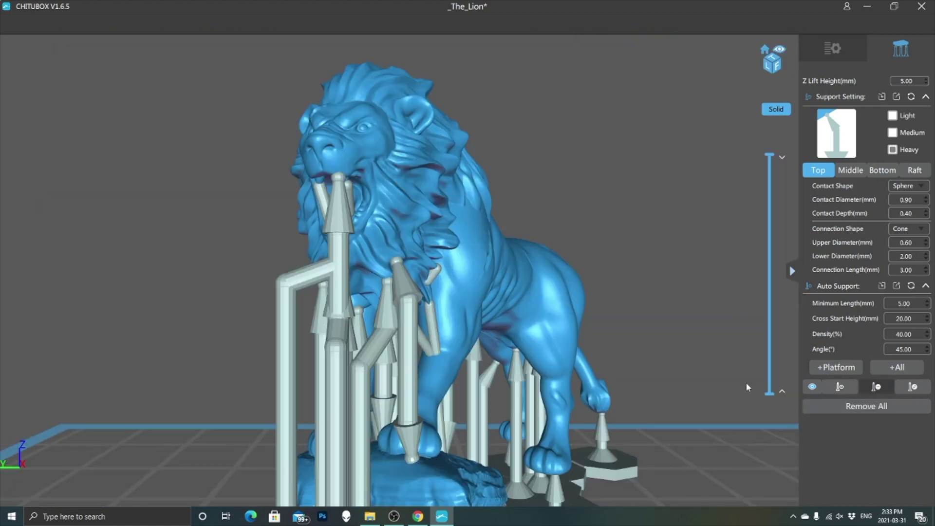
pyautogui.click(404, 295)
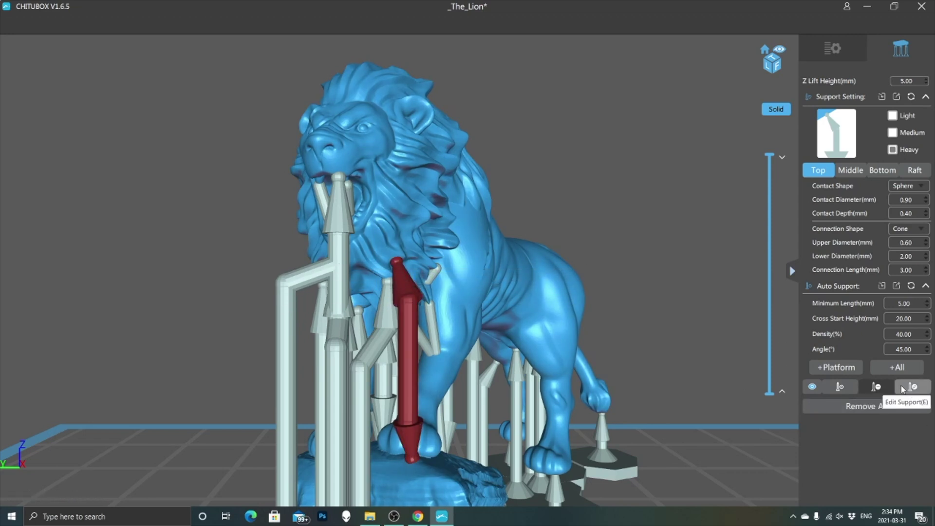
pyautogui.click(870, 389)
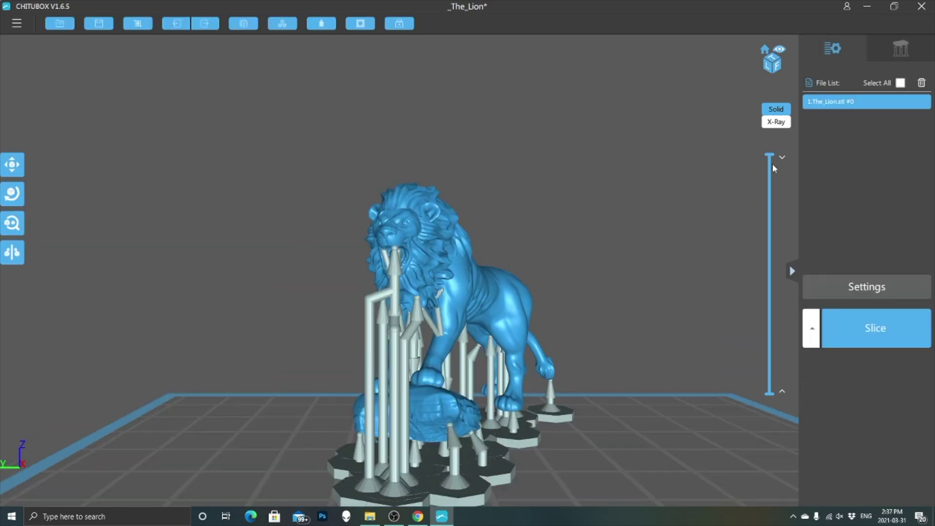
# Preview the lowest support and raft layers, orbit around the lion, then view the plate from the top
pyautogui.moveTo(777, 197); pyautogui.dragTo(776, 447)
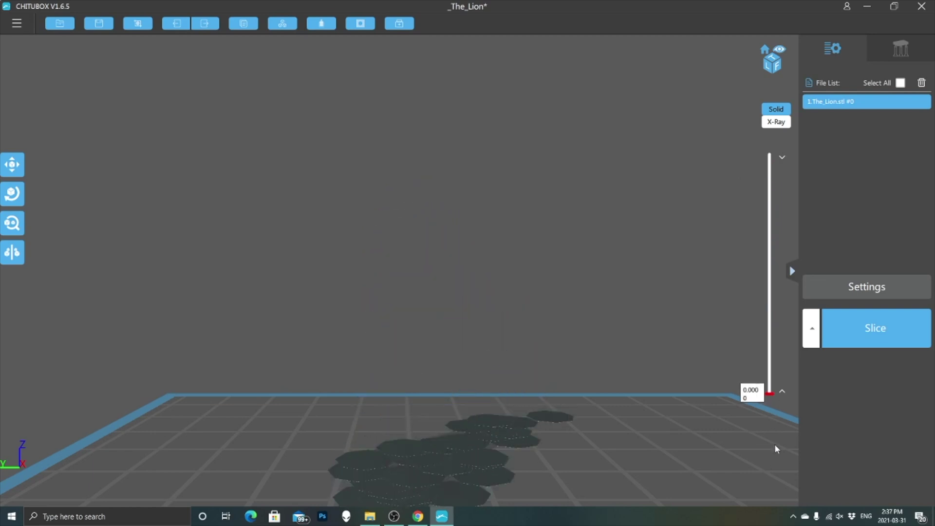
pyautogui.moveTo(777, 399); pyautogui.dragTo(774, 368)
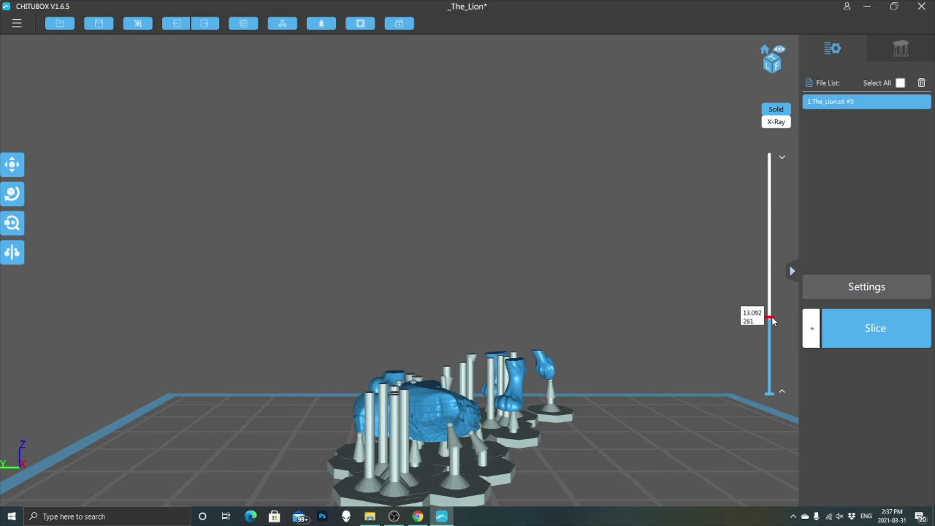
pyautogui.moveTo(656, 405); pyautogui.dragTo(505, 428)
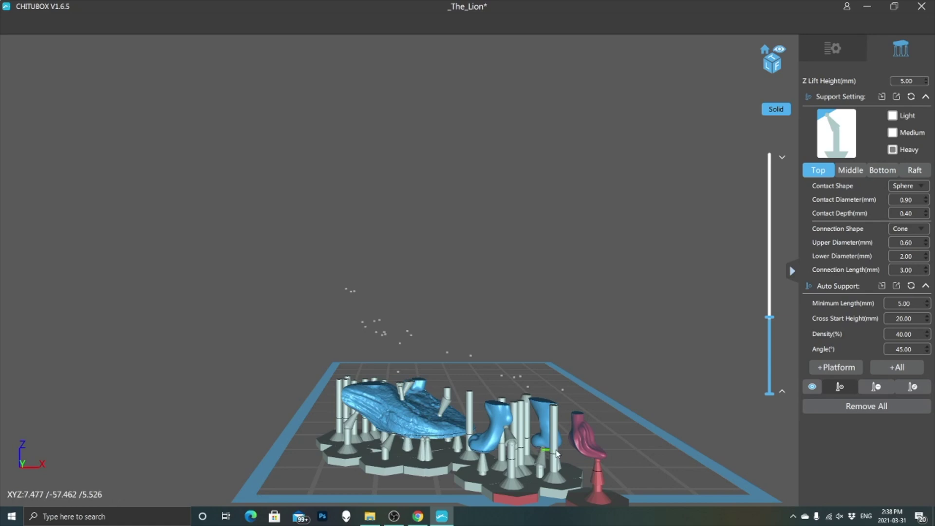
pyautogui.moveTo(688, 369); pyautogui.dragTo(770, 320)
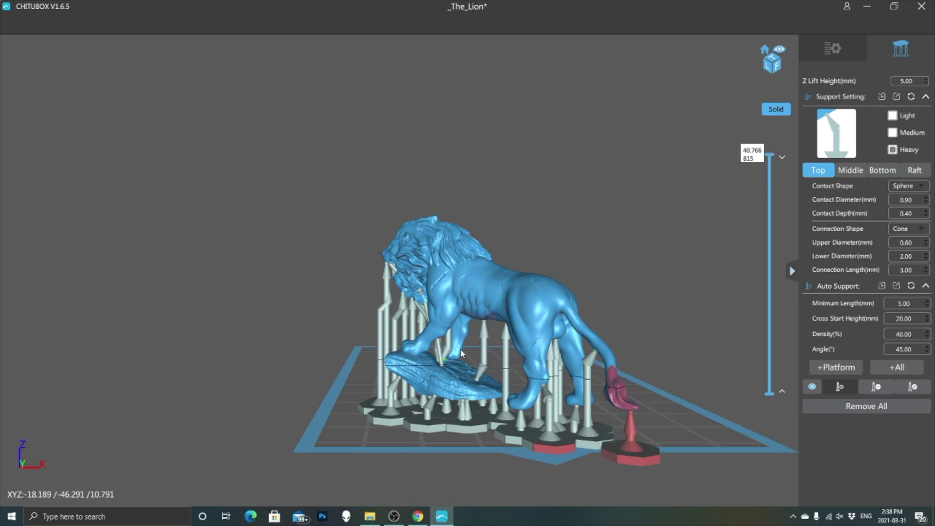
pyautogui.moveTo(744, 202); pyautogui.dragTo(844, 424)
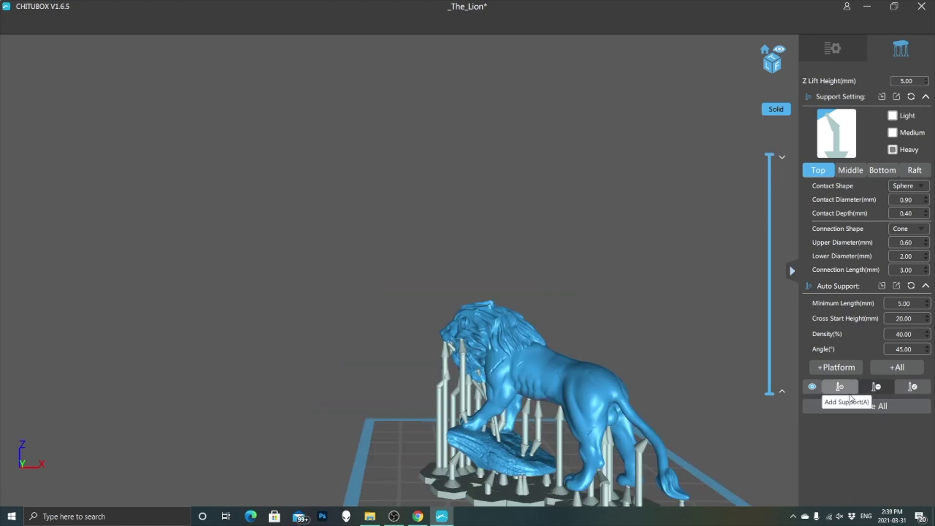
pyautogui.moveTo(779, 408); pyautogui.dragTo(658, 418)
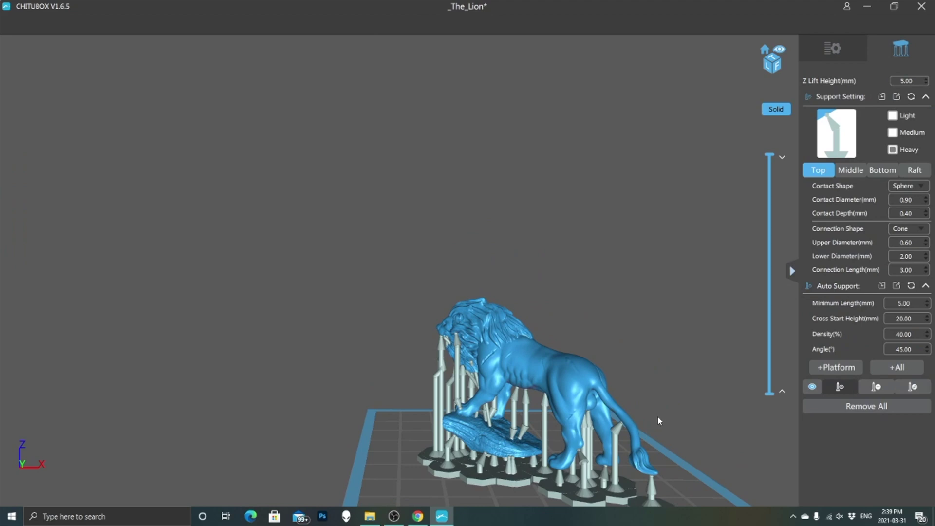
pyautogui.click(771, 72)
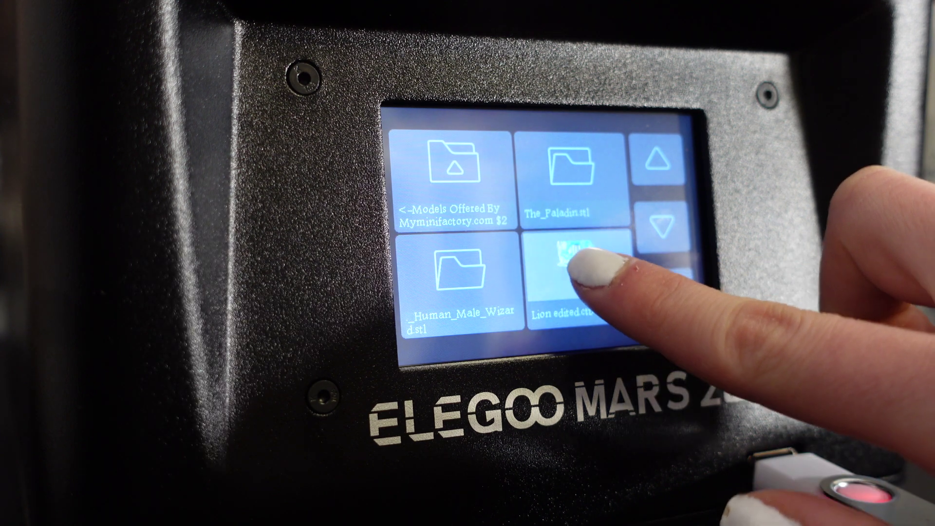
# Open the Lion edited.ctb print file on the printer touchscreen
pyautogui.click(600, 254)
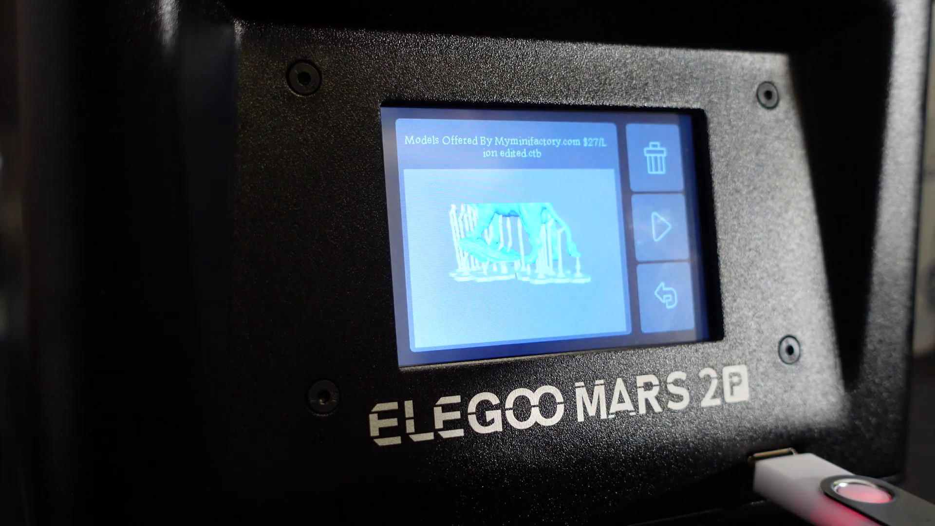